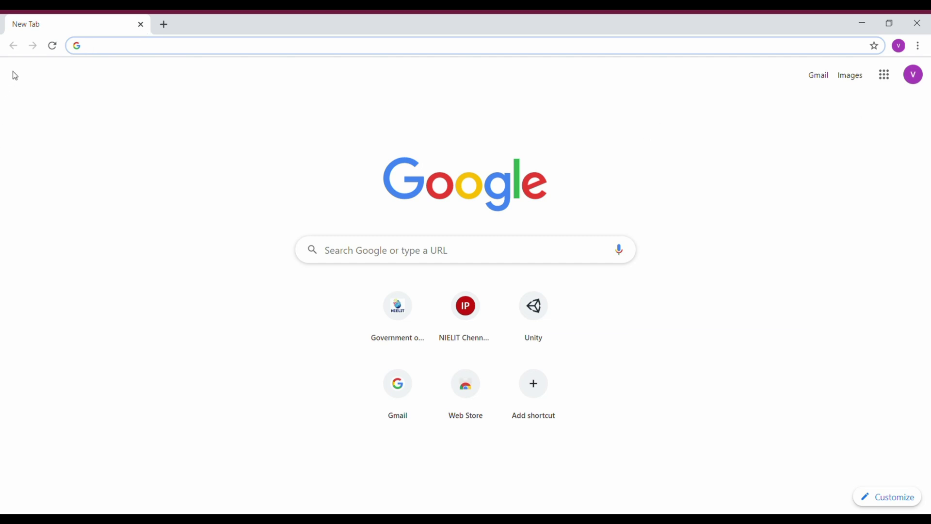
# Step: Load the Unity download archive at unity3d.com/get-unity/download/archive
pyautogui.write('https://unity3d.com/get-unity/download/archive')
pyautogui.press('Return')
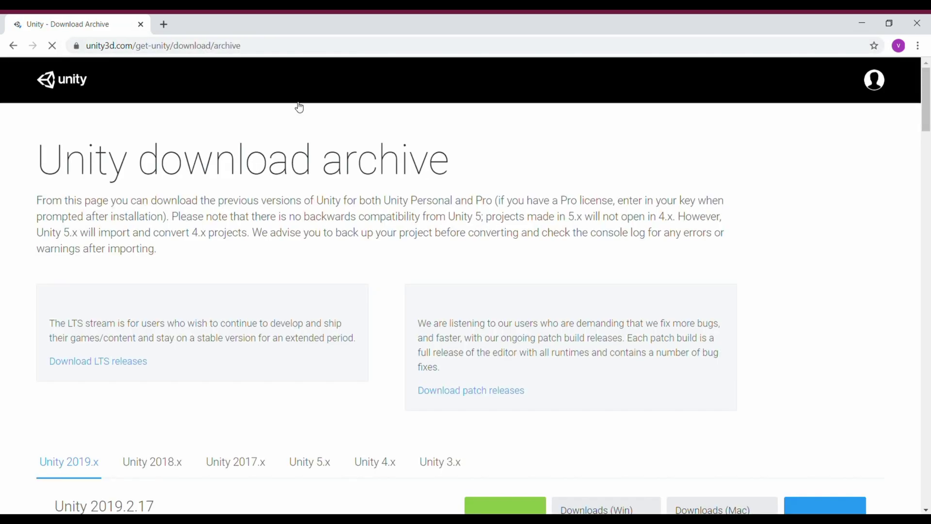
pyautogui.moveTo(926, 102); pyautogui.dragTo(929, 132)
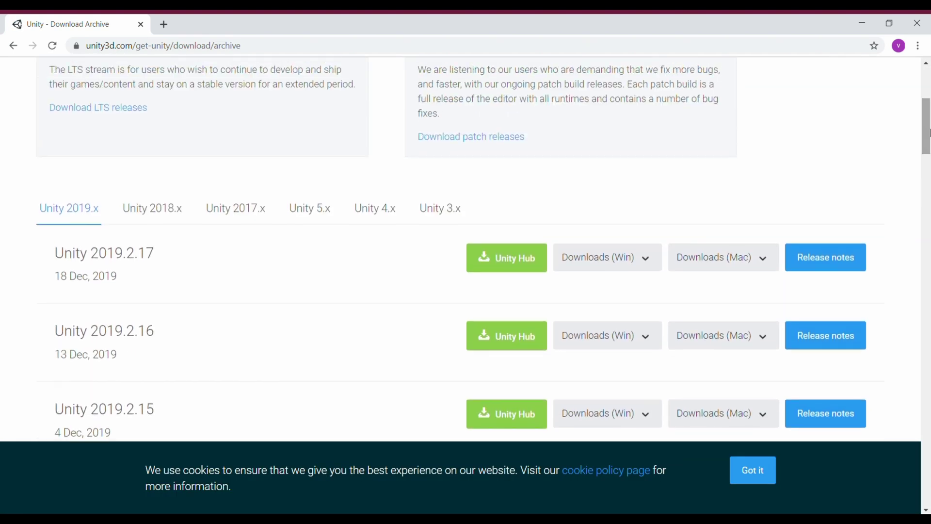
# Step: Show the Unity 2017.x releases and open the Windows downloads for Unity 2017.3.1 (5 Feb, 2018)
pyautogui.click(241, 213)
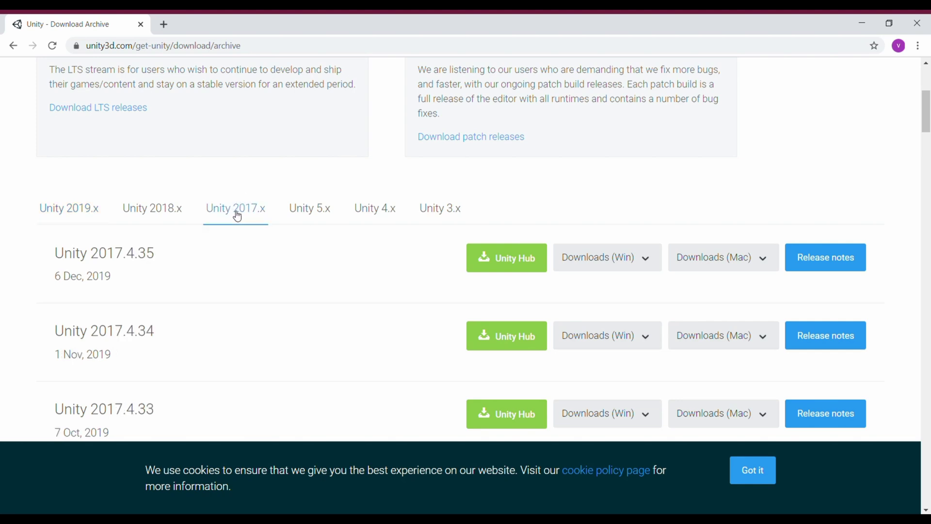
pyautogui.moveTo(928, 101); pyautogui.dragTo(929, 383)
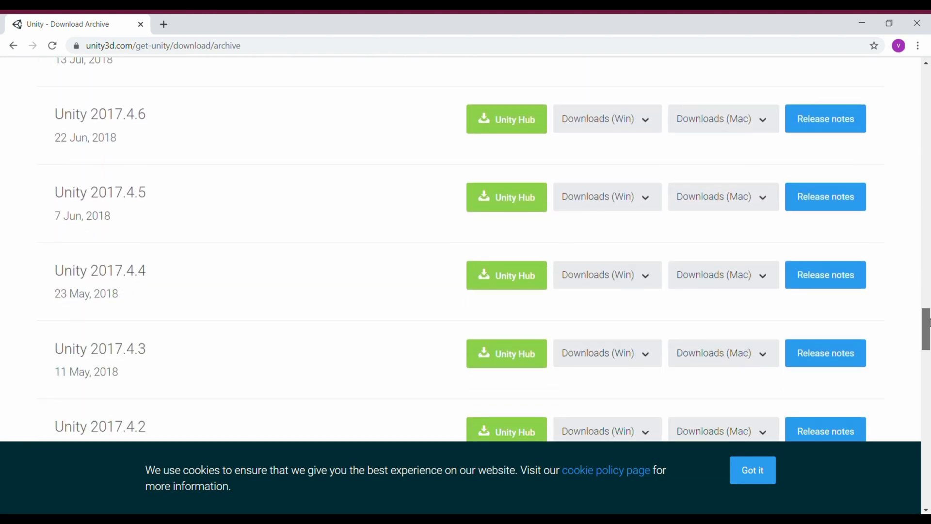
pyautogui.moveTo(928, 383); pyautogui.dragTo(928, 349)
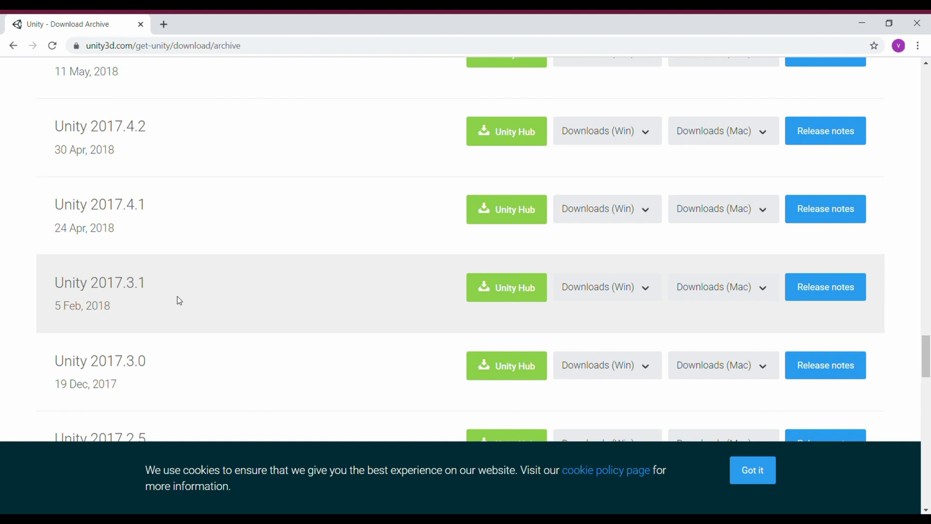
pyautogui.click(637, 298)
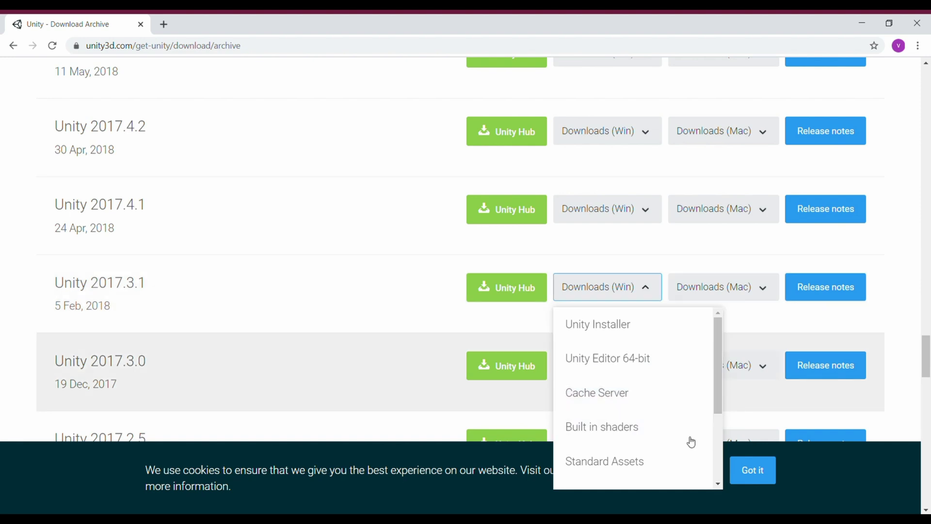
# Step: Reveal more of Unity 2017.3.1's Windows download options in the list
pyautogui.click(718, 484)
pyautogui.click(718, 484)
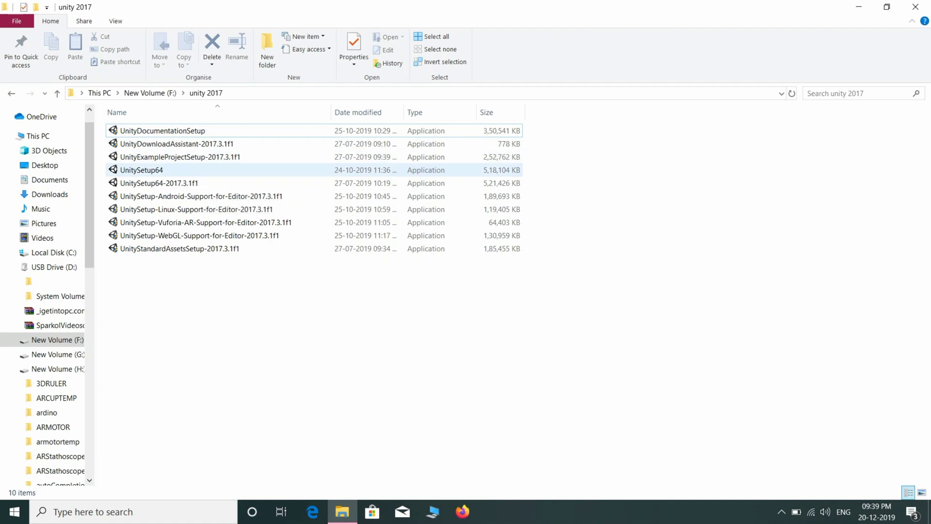
# Step: Run UnitySetup64-2017.3.1f1, accept the license, and install Unity into C:\Program Files\Unity
pyautogui.click(159, 183)
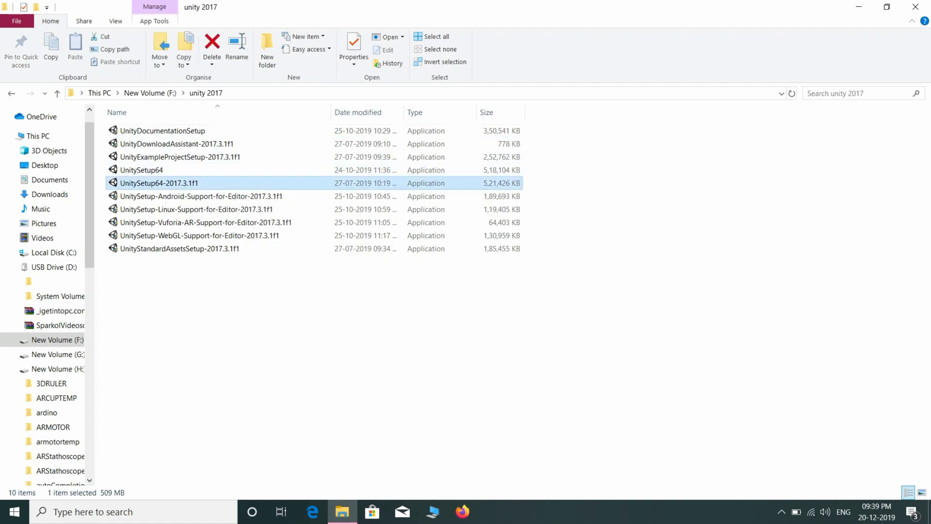
pyautogui.press('Return')
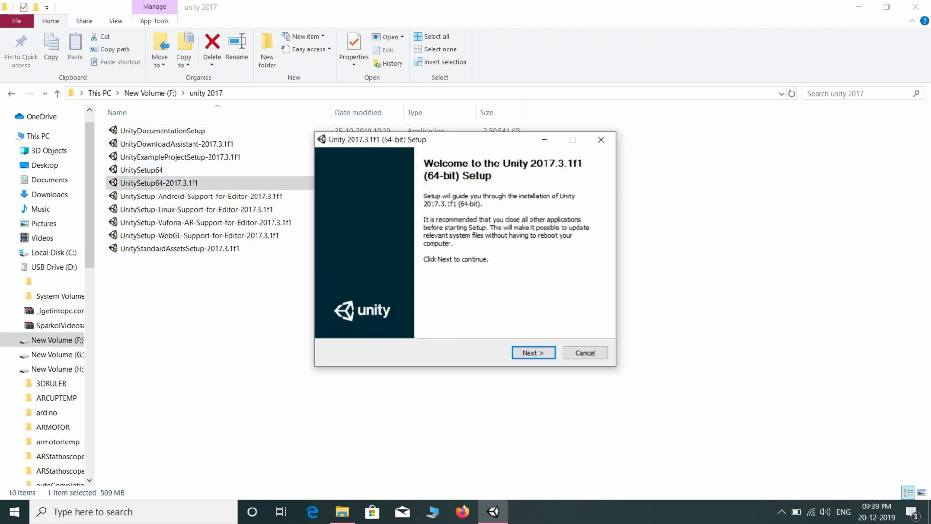
pyautogui.press('Return')
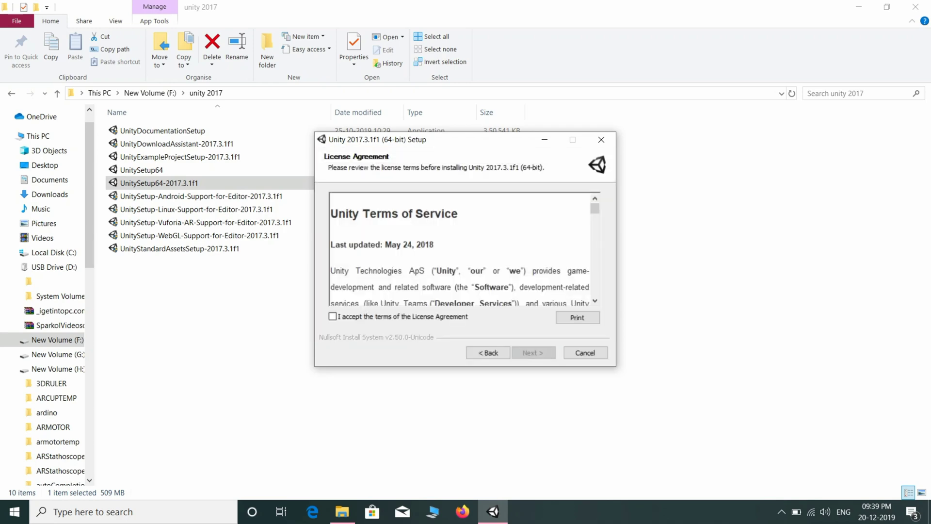
pyautogui.press('space')
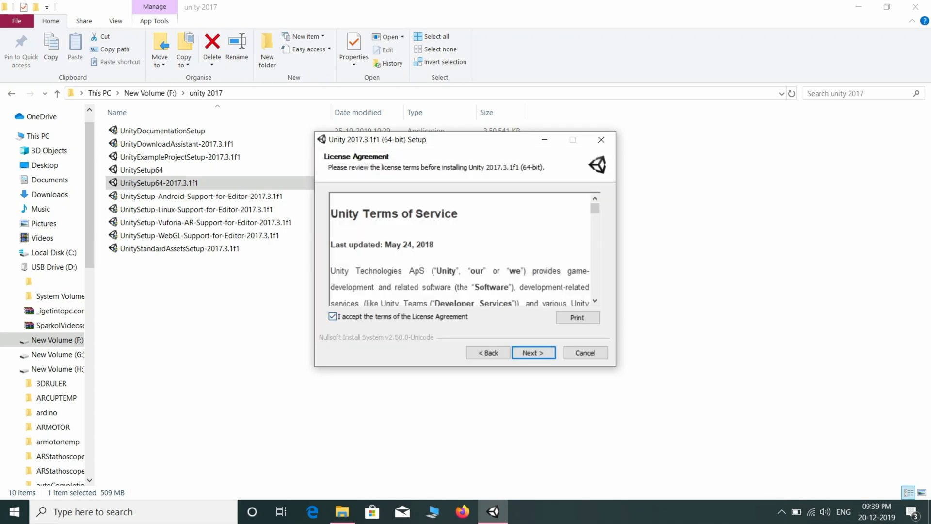
pyautogui.press('Return')
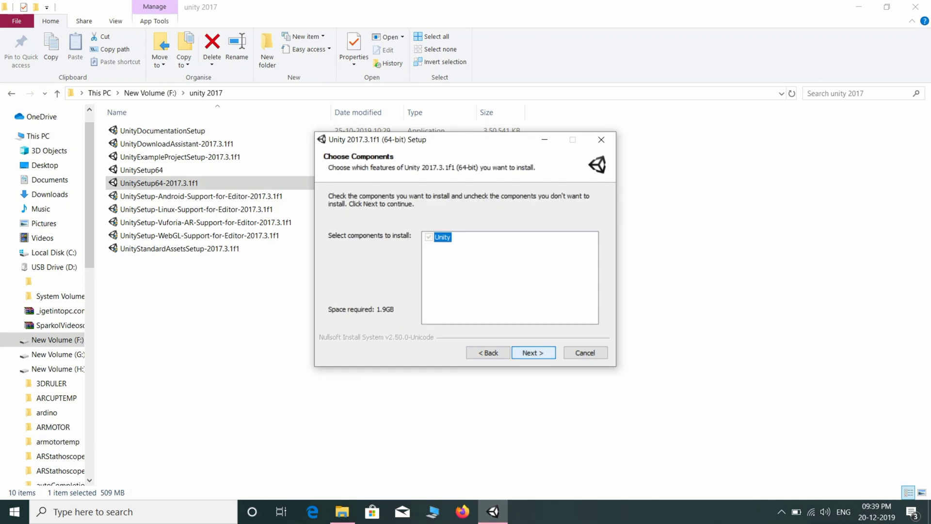
pyautogui.press('Return')
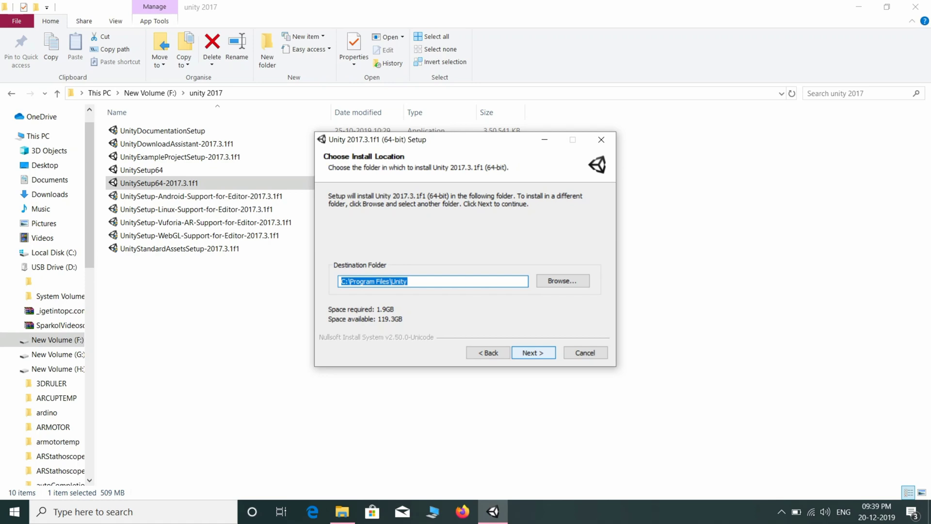
pyautogui.press('Return')
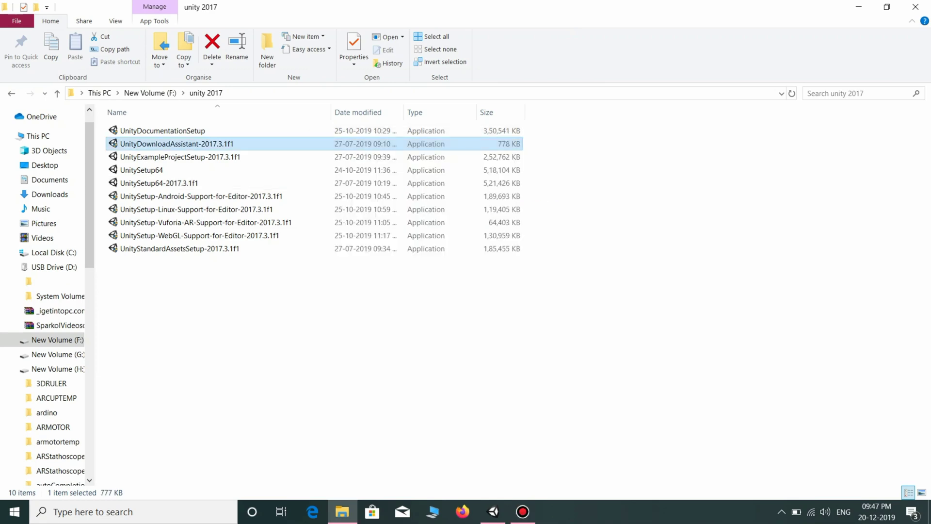
# Step: Launch the Unity Download Assistant, accept its license, review the components list, then quit it
pyautogui.press('Return')
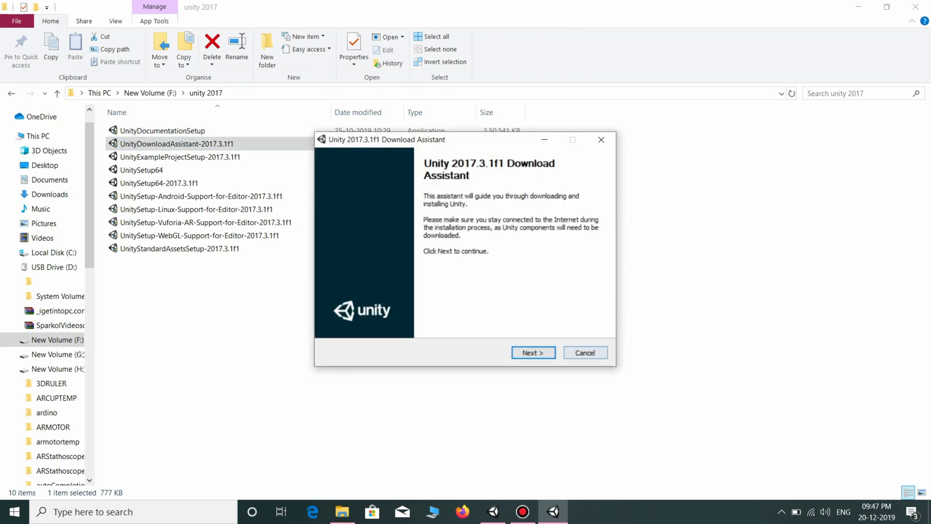
pyautogui.press('Return')
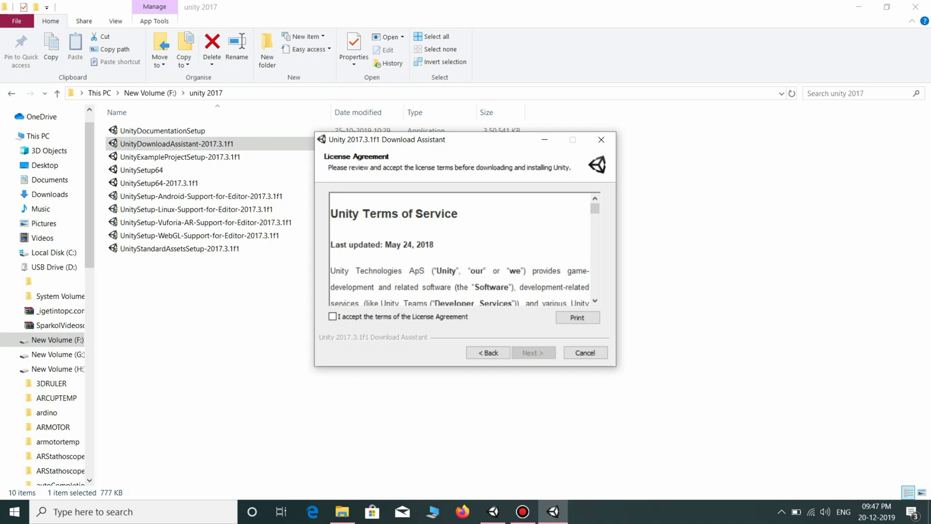
pyautogui.press('space')
pyautogui.press('Return')
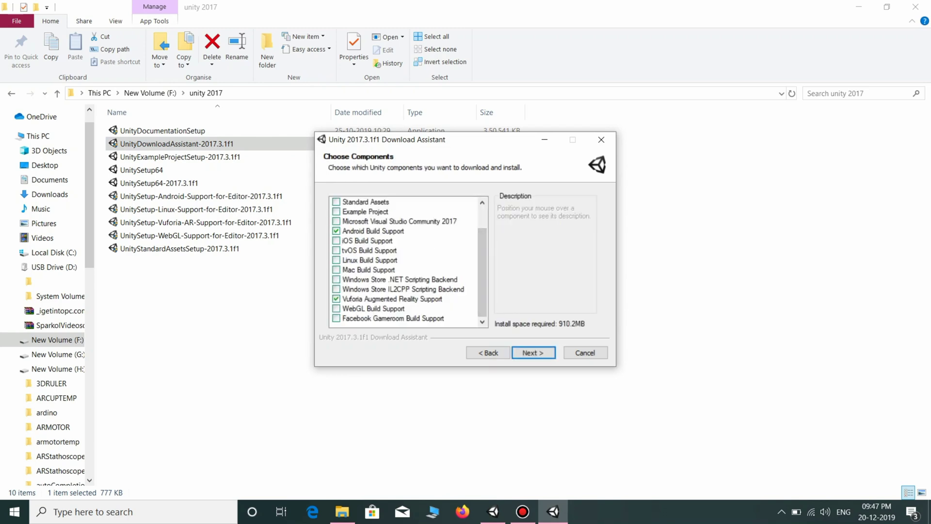
pyautogui.press('Home')
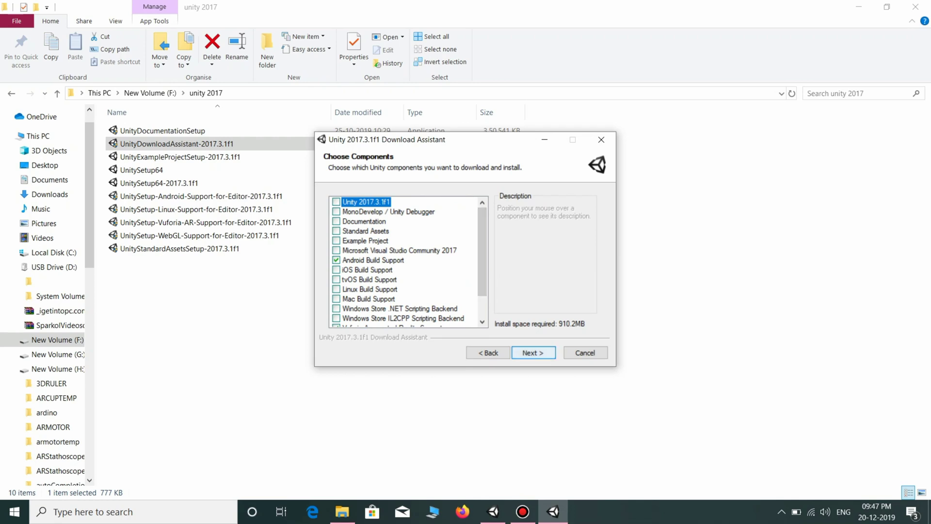
pyautogui.click(601, 140)
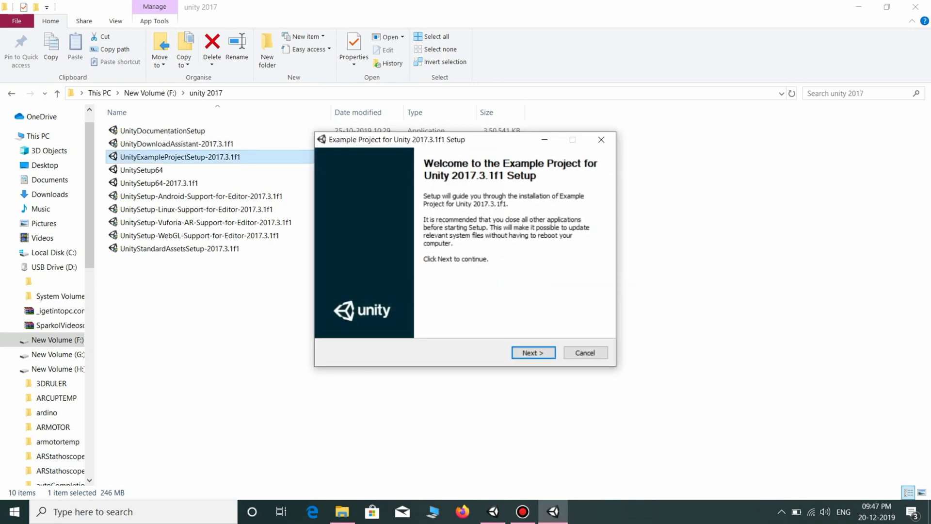
# Step: Accept the example project license and start its install, then pass the Android Support welcome page
pyautogui.press('Return')
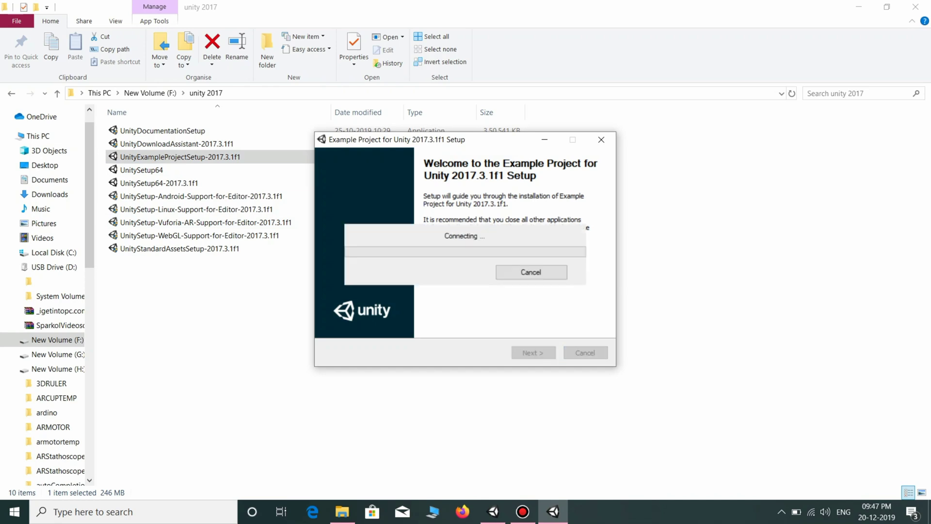
pyautogui.click(333, 316)
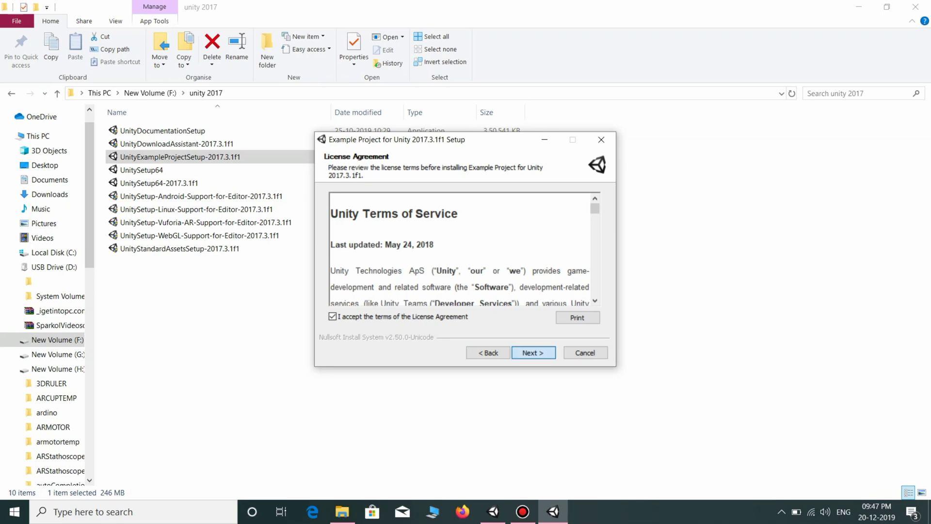
pyautogui.press('Return')
pyautogui.press('Return')
pyautogui.press('Return')
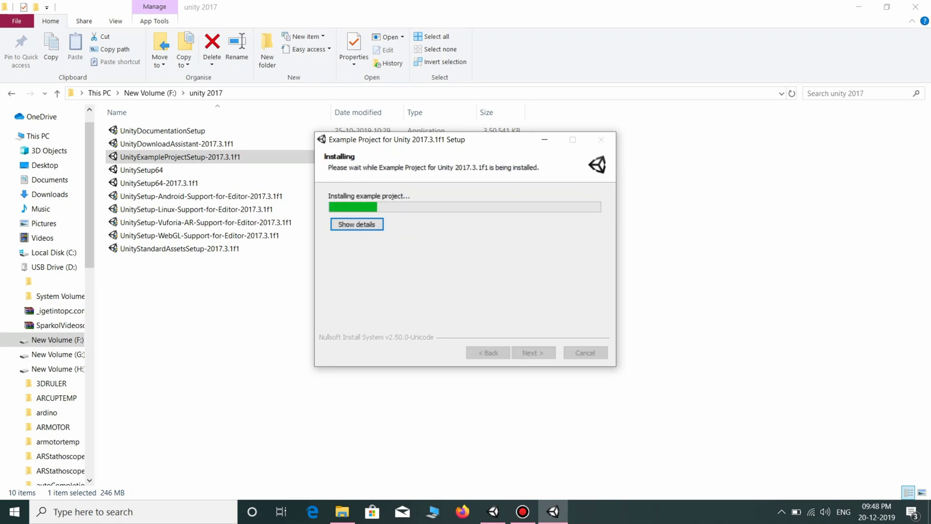
pyautogui.press('Return')
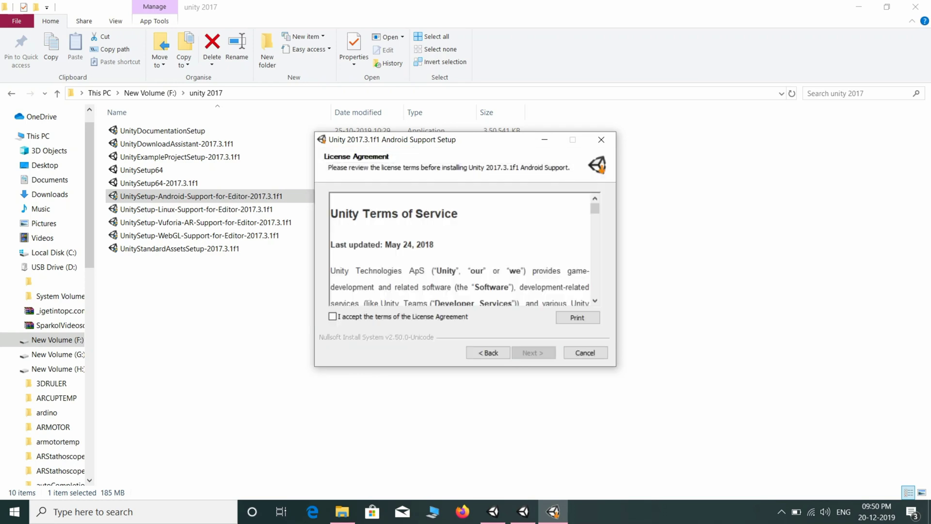
# Step: Accept the Android Support license, keep its component, then pick the Vuforia AR Support installer
pyautogui.press('space')
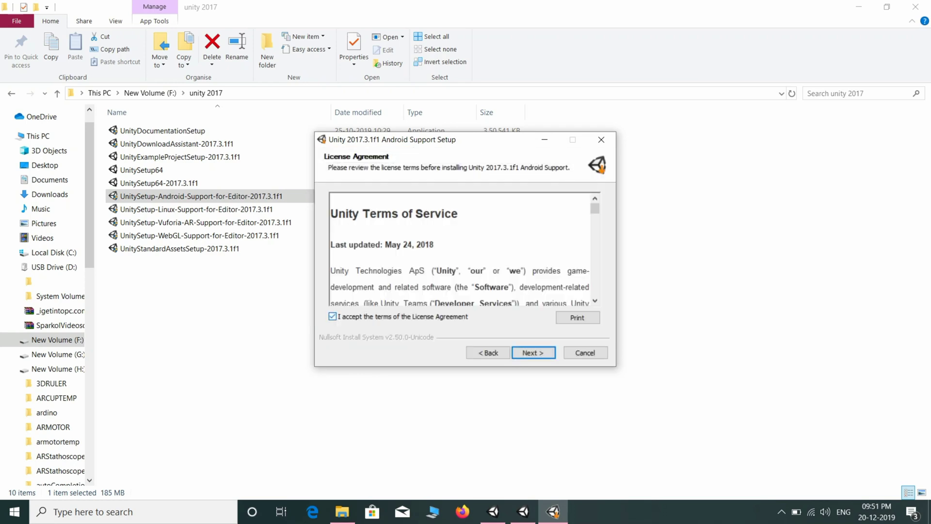
pyautogui.press('Return')
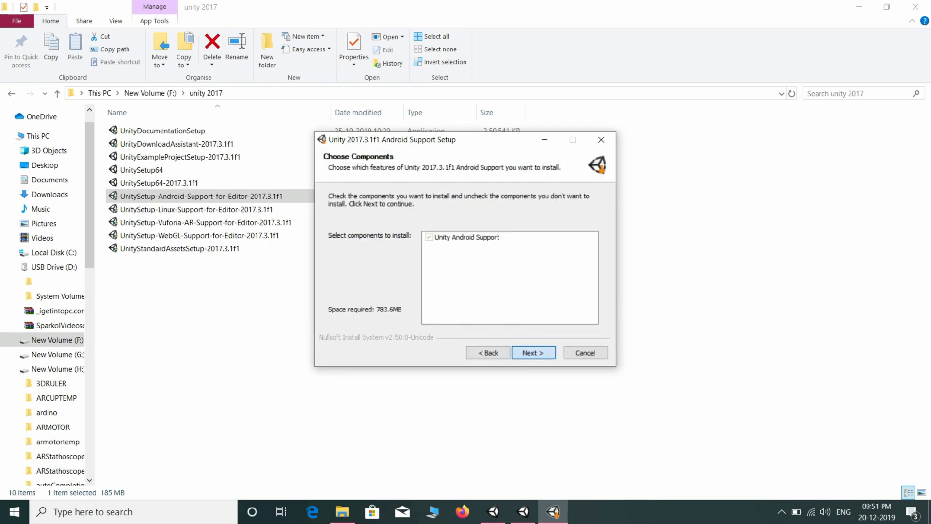
pyautogui.press('Return')
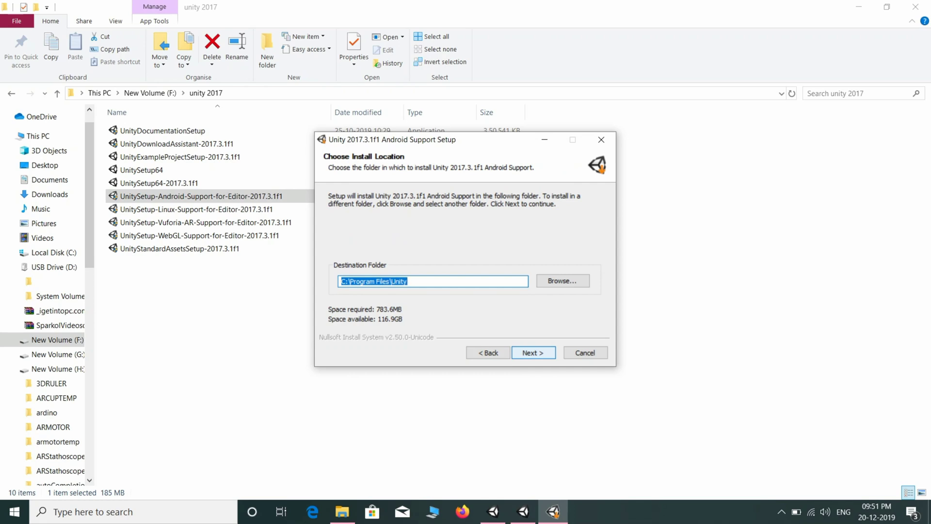
pyautogui.click(205, 222)
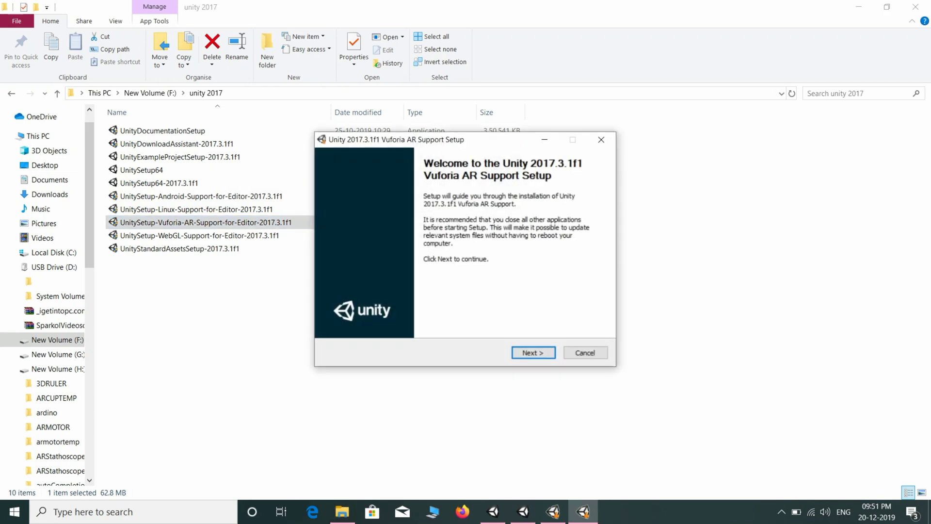
# Step: Accept the Vuforia AR Support license and keep its component, then launch UnityStandardAssetsSetup-2017.3.1f1
pyautogui.press('Return')
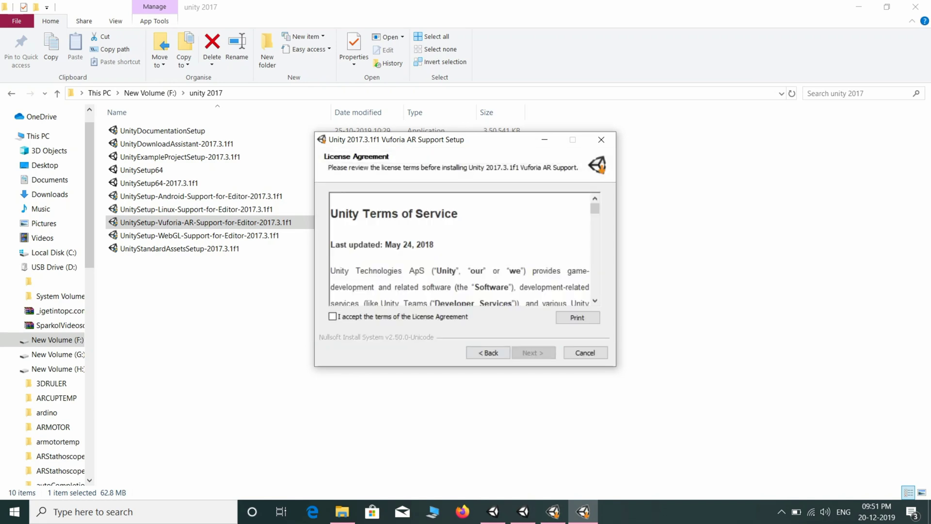
pyautogui.press('space')
pyautogui.press('Return')
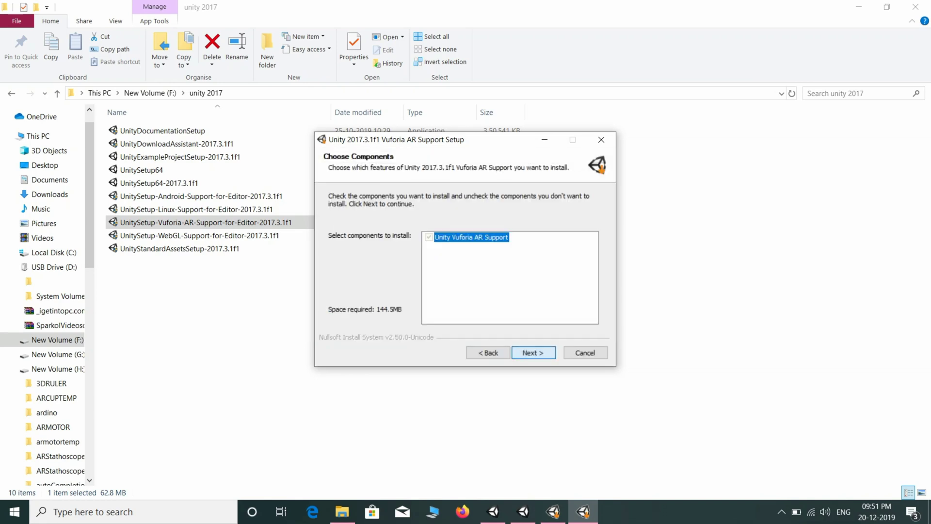
pyautogui.press('Return')
pyautogui.press('Return')
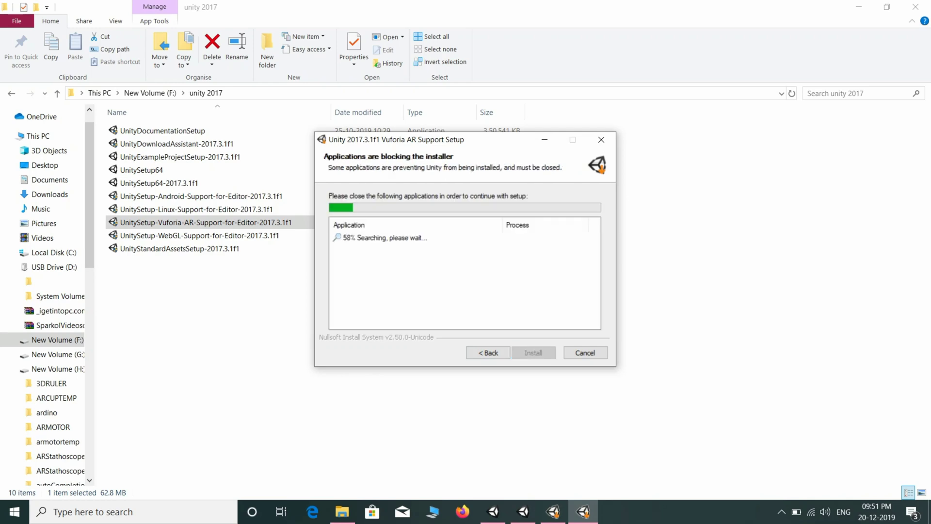
pyautogui.doubleClick(180, 248)
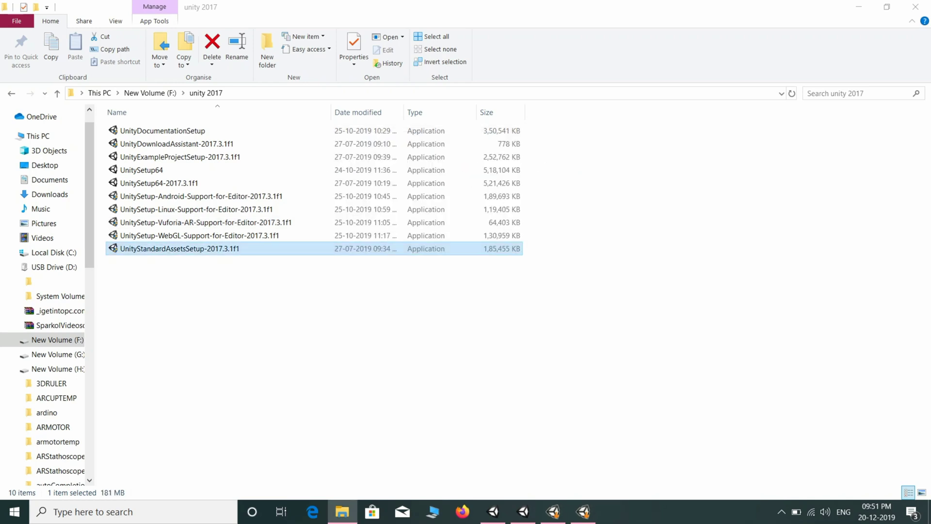
# Step: Accept the Standard Assets license, install to the default folder, and overwrite the existing folder
pyautogui.press('Return')
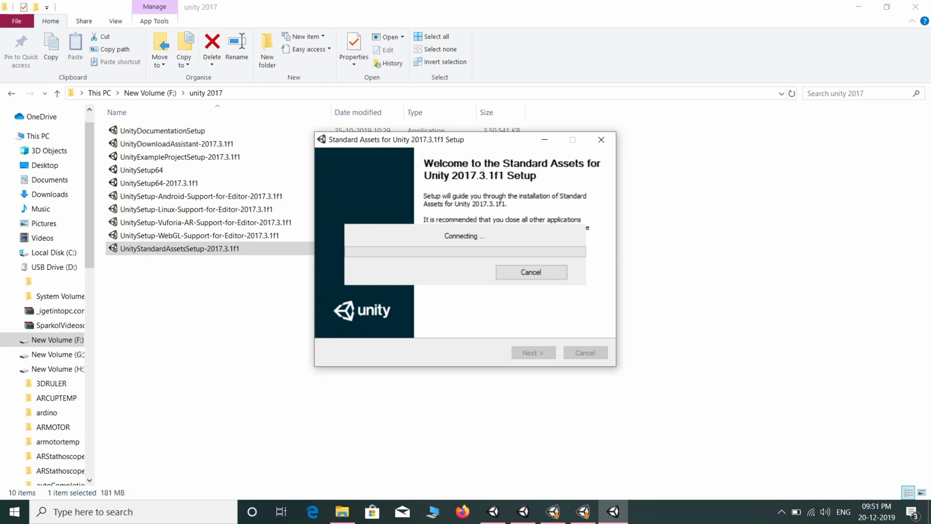
pyautogui.hotkey('alt', 'a')
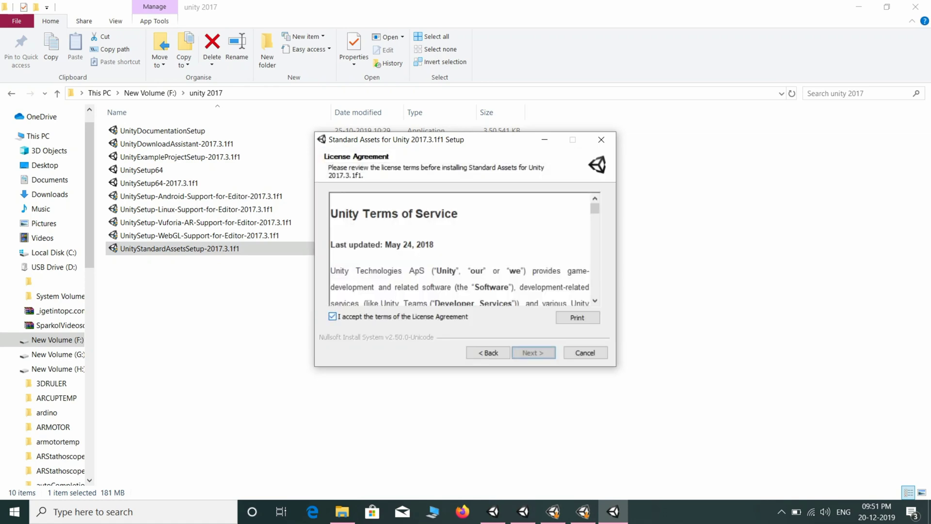
pyautogui.press('Return')
pyautogui.press('Return')
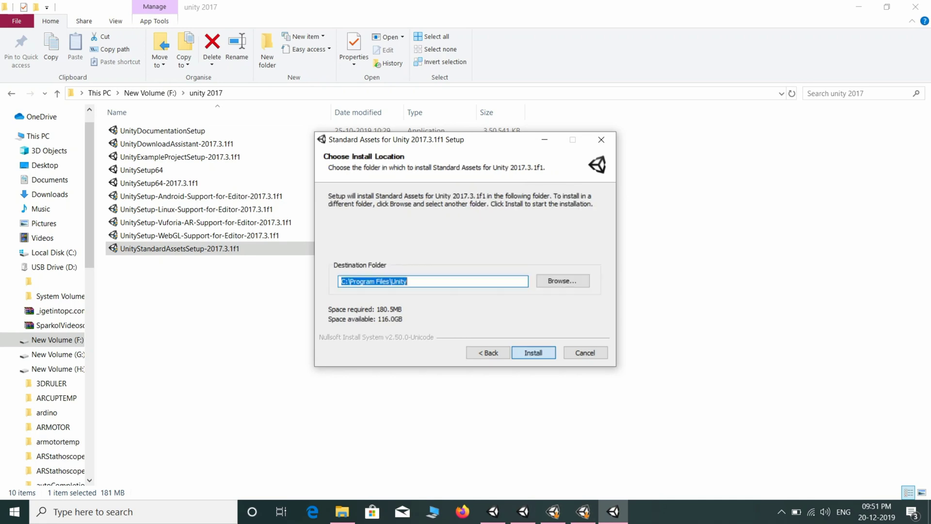
pyautogui.press('Return')
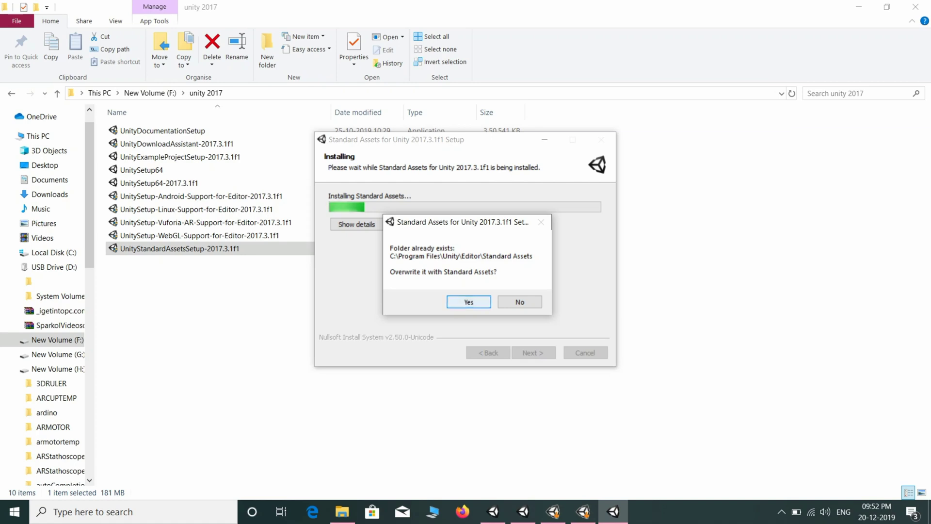
pyautogui.press('Return')
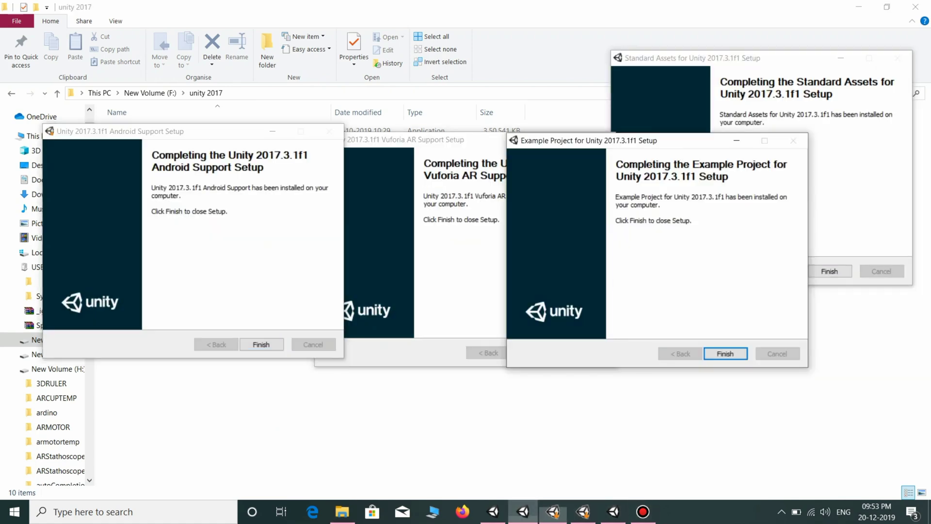
# Step: Bring the Unity 64-bit completion window forward and move it lower to uncover the others
pyautogui.click(493, 511)
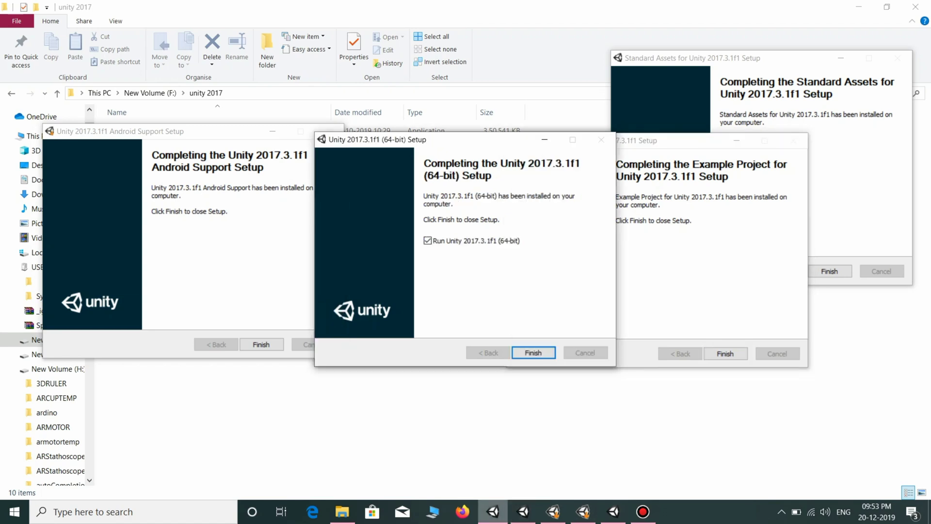
pyautogui.click(493, 511)
pyautogui.click(493, 511)
pyautogui.moveTo(436, 139); pyautogui.dragTo(431, 255)
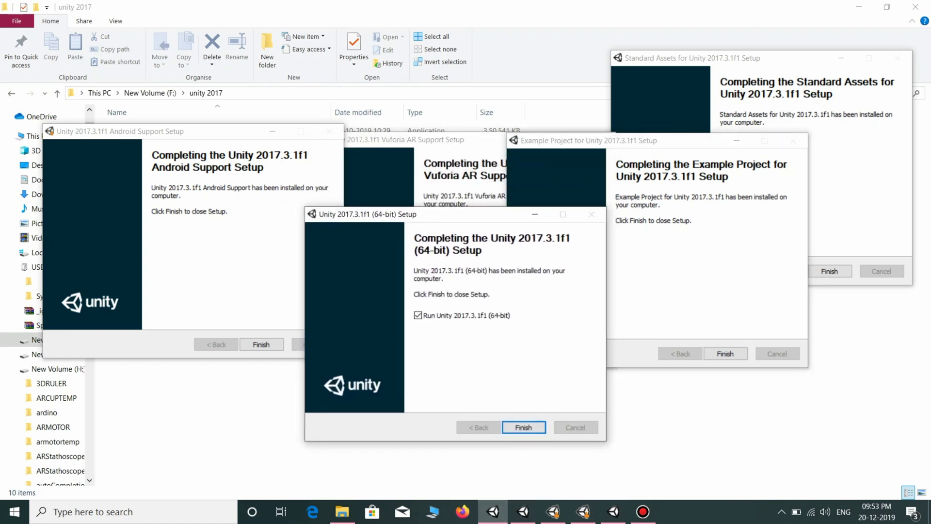
# Step: Close the finished Android Support, Vuforia and Standard Assets installers, then finish setup to launch Unity
pyautogui.click(194, 131)
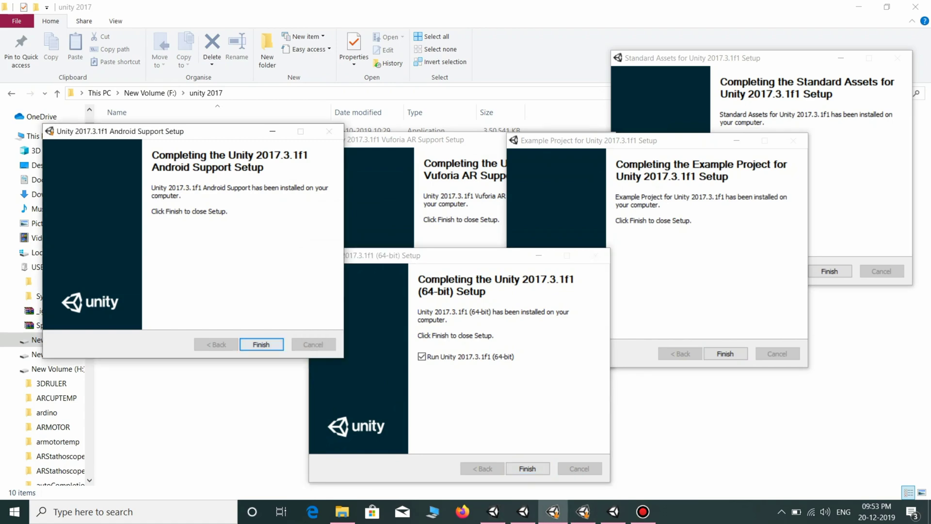
pyautogui.click(261, 344)
pyautogui.click(388, 139)
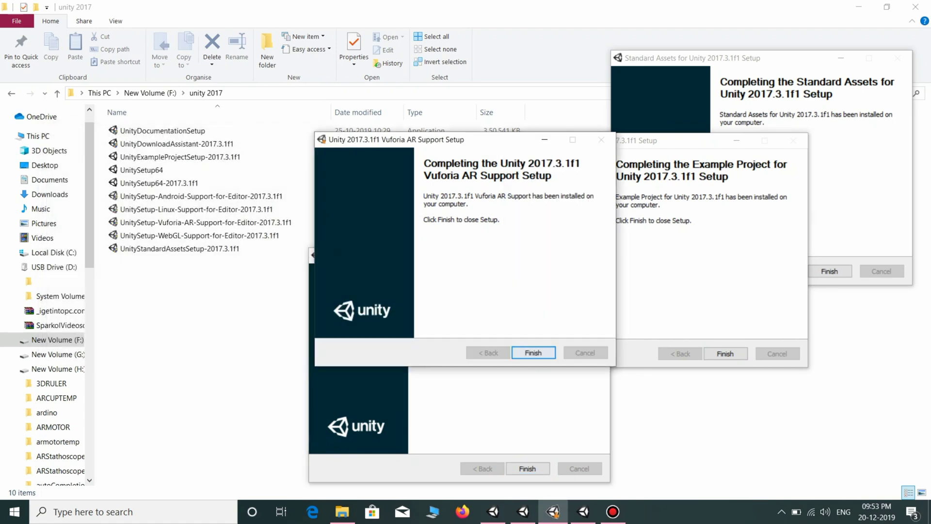
pyautogui.click(533, 352)
pyautogui.click(725, 353)
pyautogui.click(829, 271)
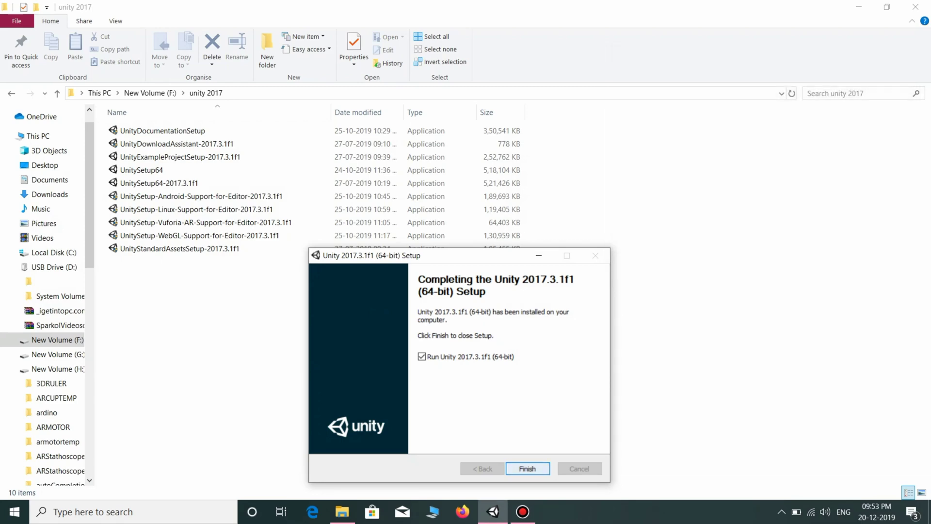
pyautogui.click(527, 468)
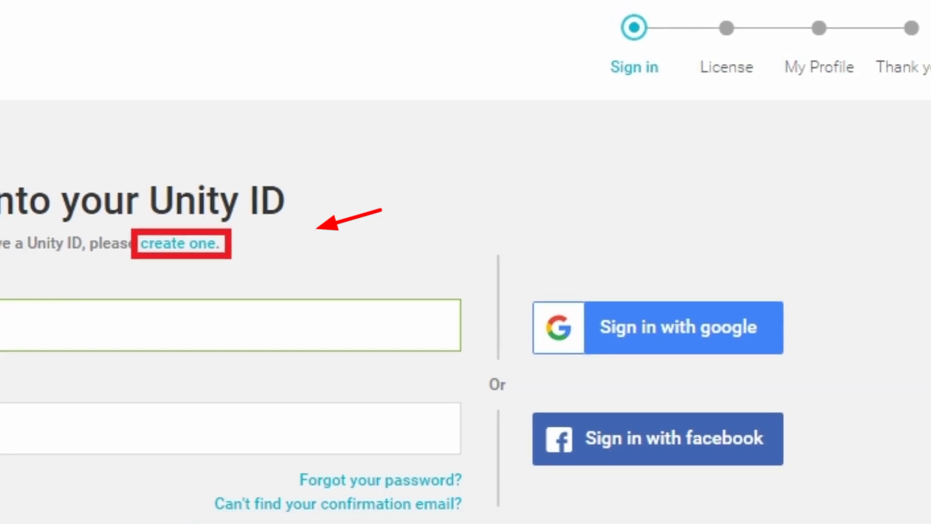